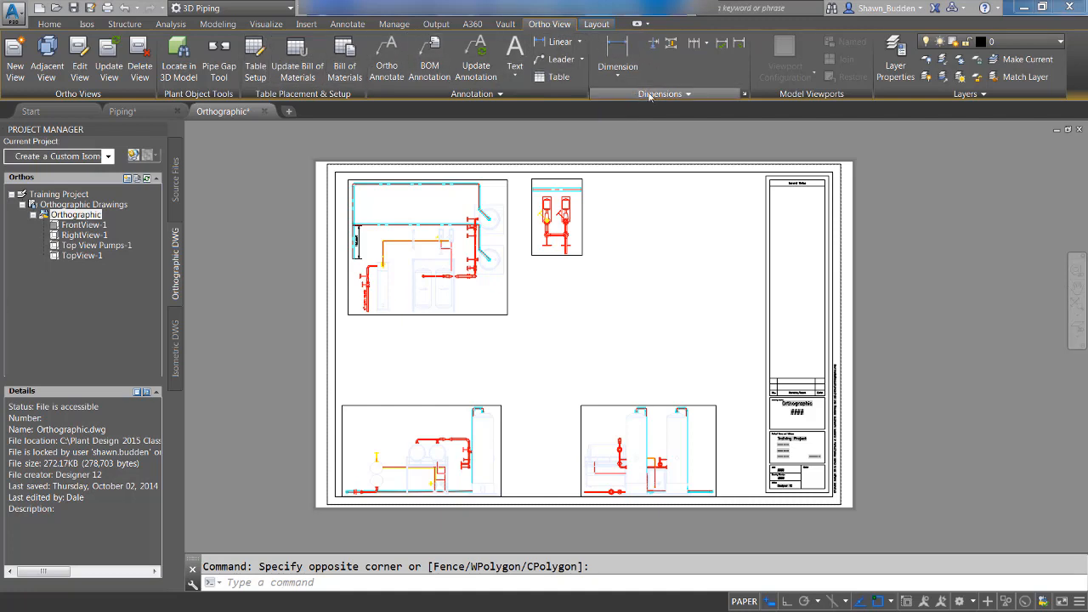
# - Start a new annotative dimension style named ORTHO, based on Standard and used for all dimensions
pyautogui.click(744, 97)
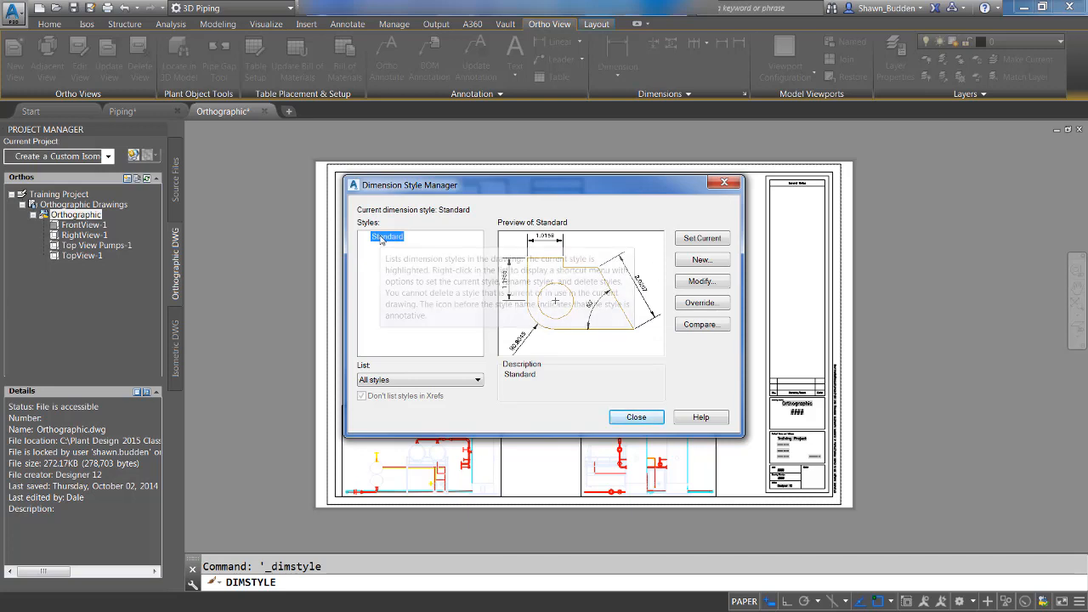
pyautogui.click(702, 261)
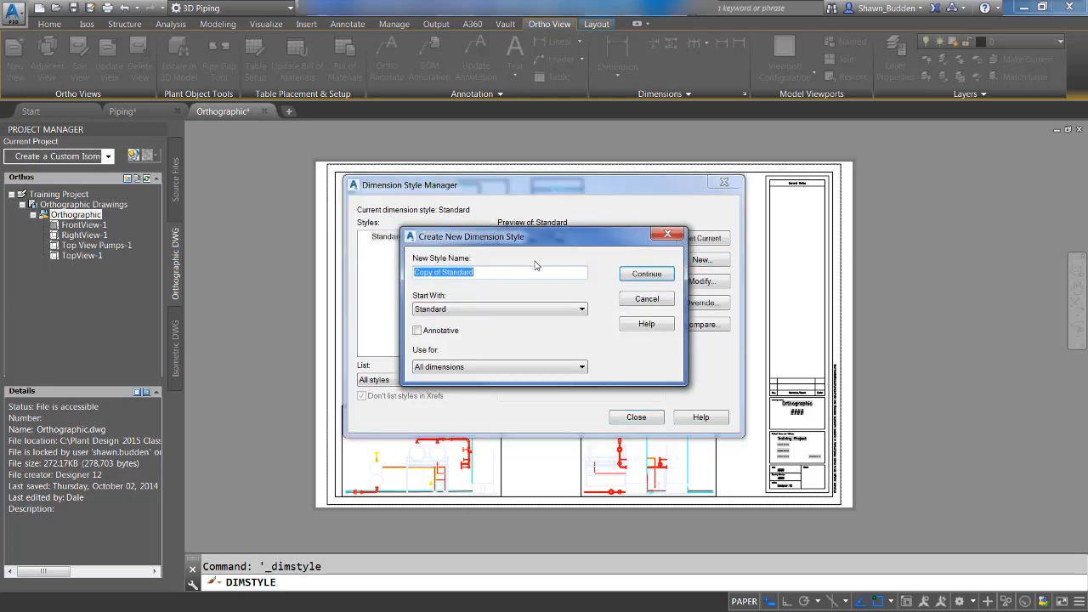
pyautogui.click(451, 313)
pyautogui.click(504, 273)
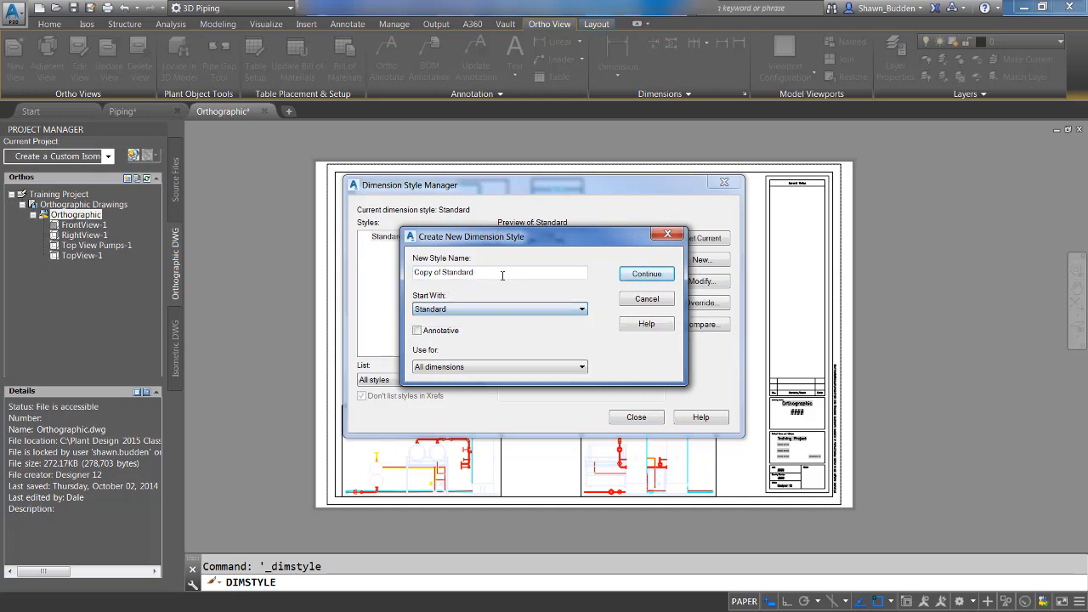
pyautogui.moveTo(491, 271); pyautogui.dragTo(363, 270)
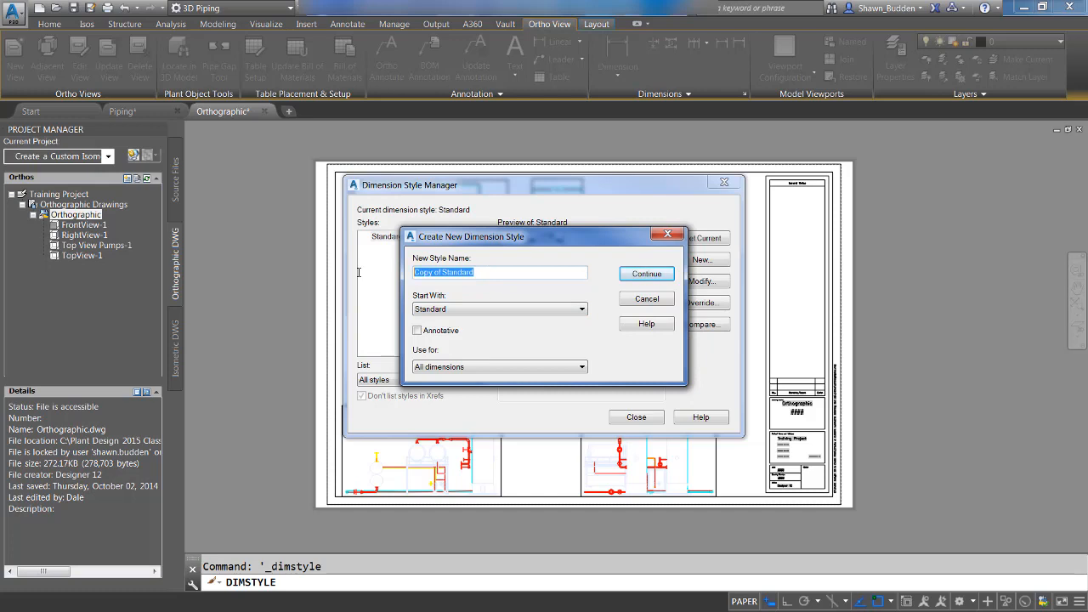
pyautogui.write('o')
pyautogui.click(416, 331)
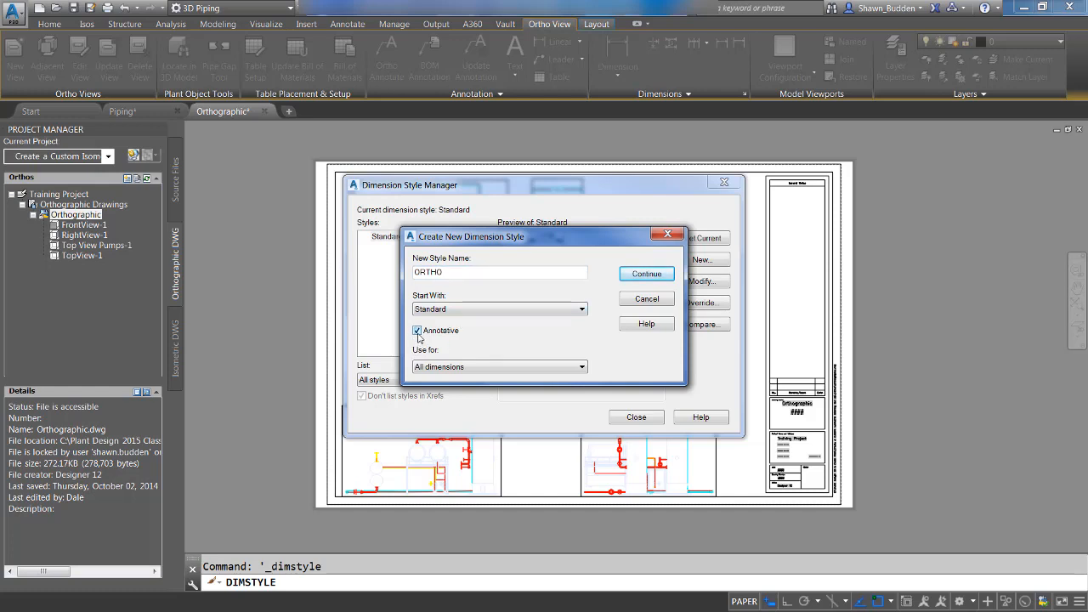
pyautogui.click(642, 277)
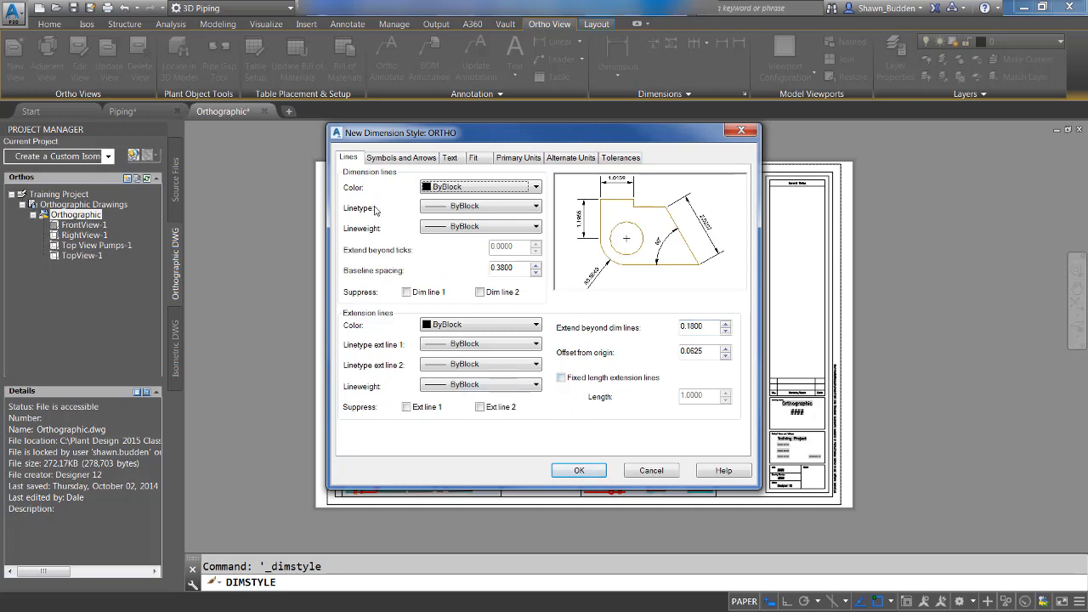
# - Review the ORTHO style's symbols and arrows, text and fit settings, including the text style definitions
pyautogui.click(398, 158)
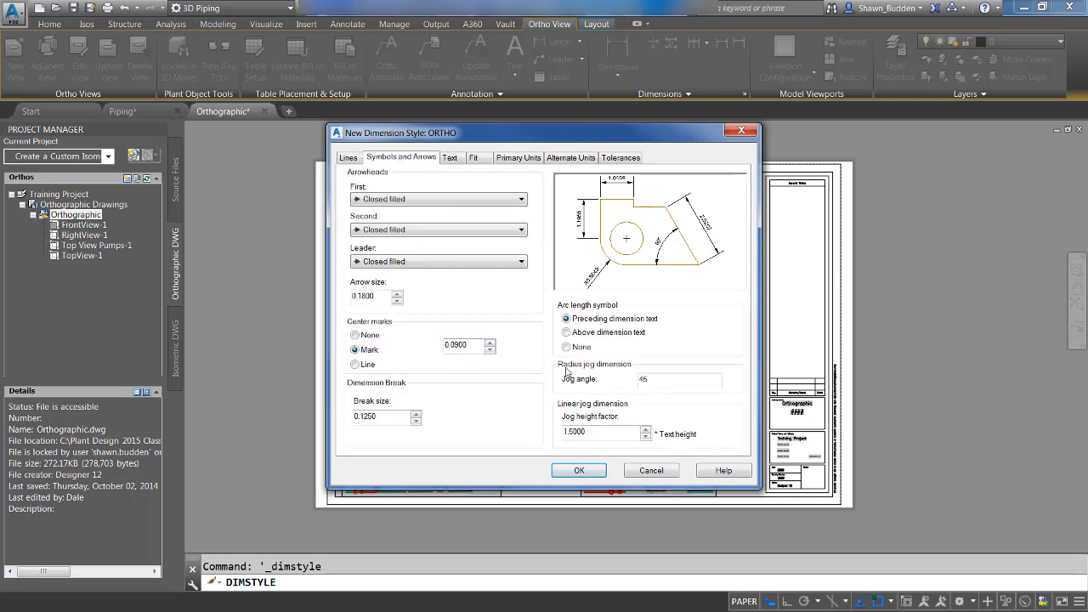
pyautogui.click(452, 160)
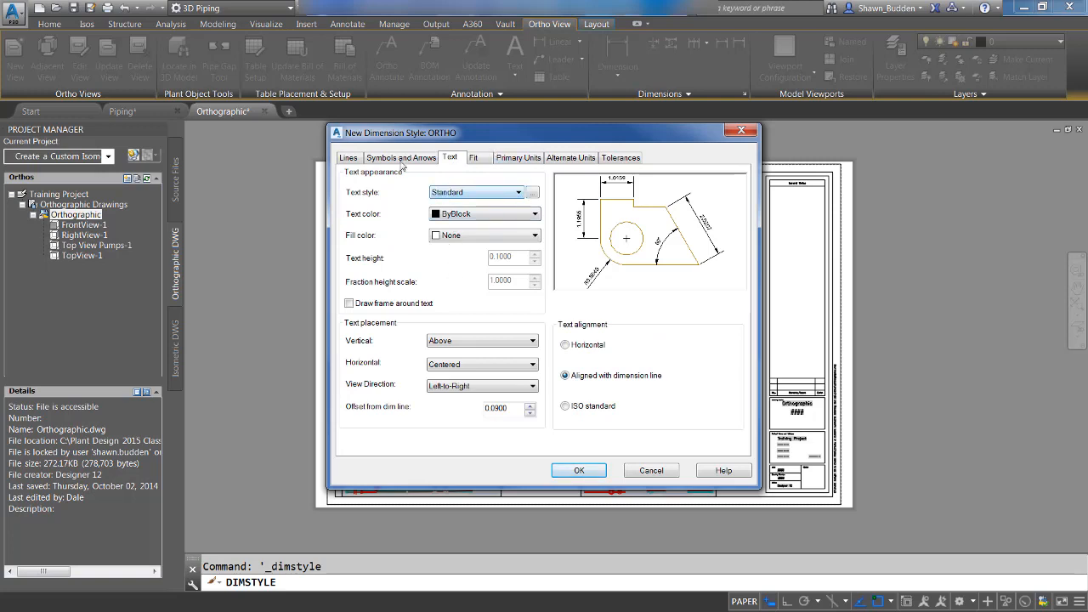
pyautogui.click(531, 193)
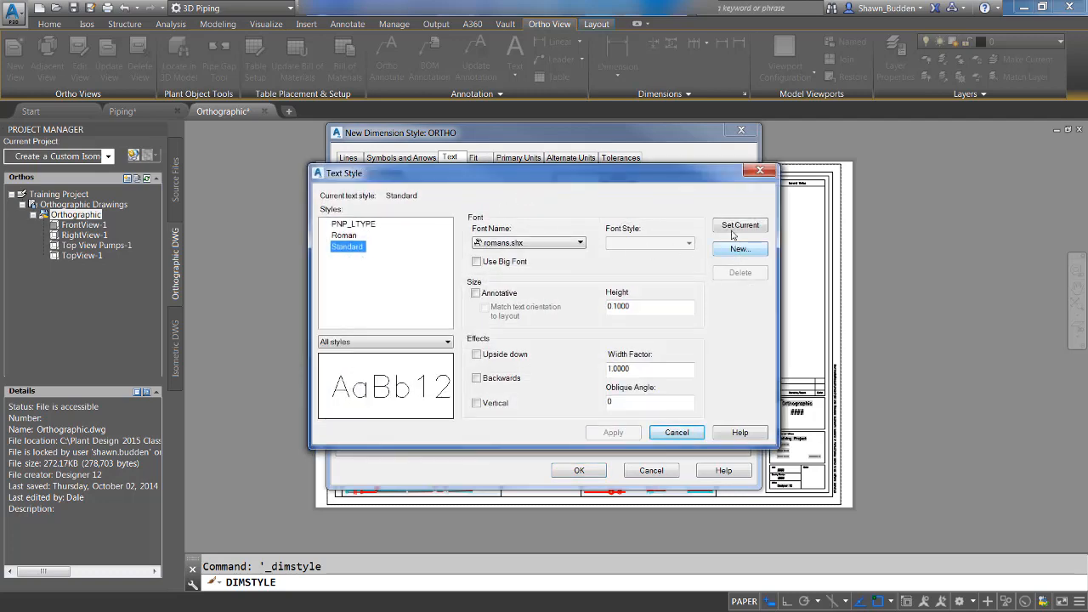
pyautogui.click(677, 432)
pyautogui.click(477, 157)
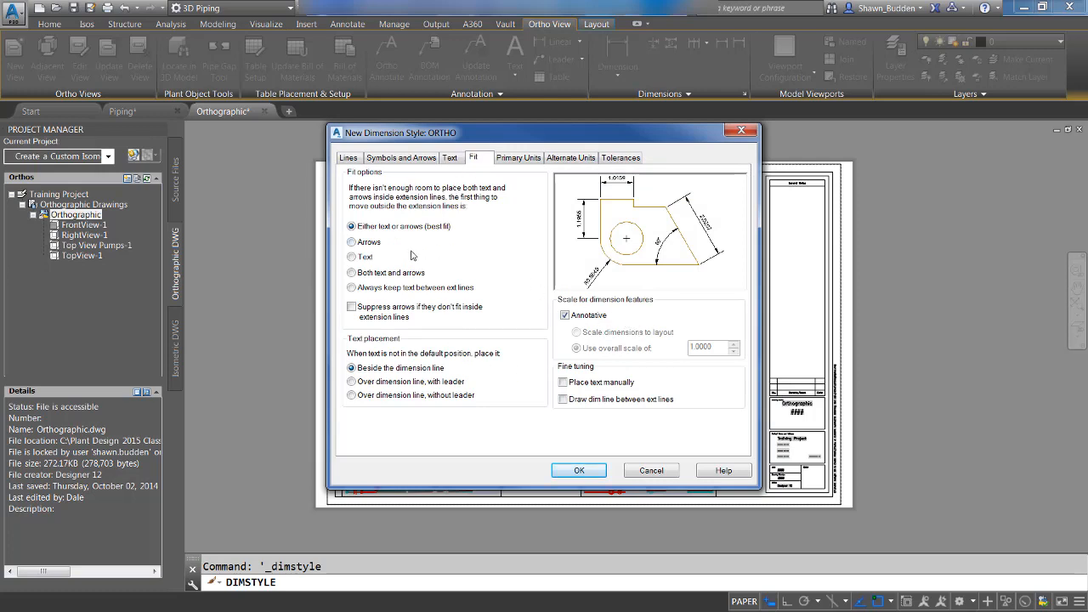
# - Try the Architectural unit format for linear dimensions and return it to Decimal with a precision of 0.0000
pyautogui.click(518, 157)
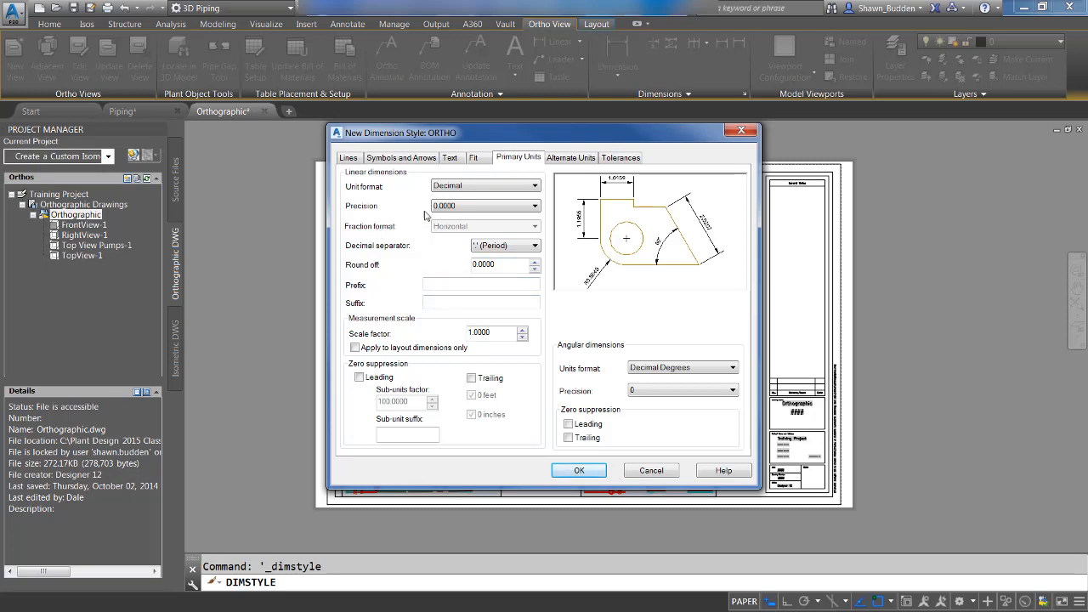
pyautogui.click(487, 189)
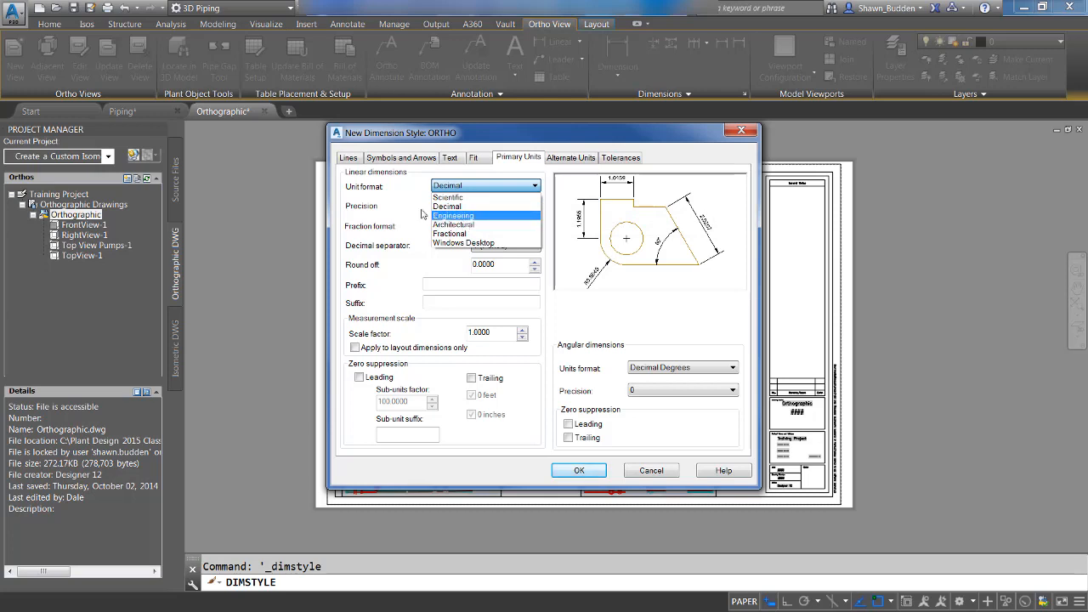
pyautogui.click(454, 224)
pyautogui.click(454, 224)
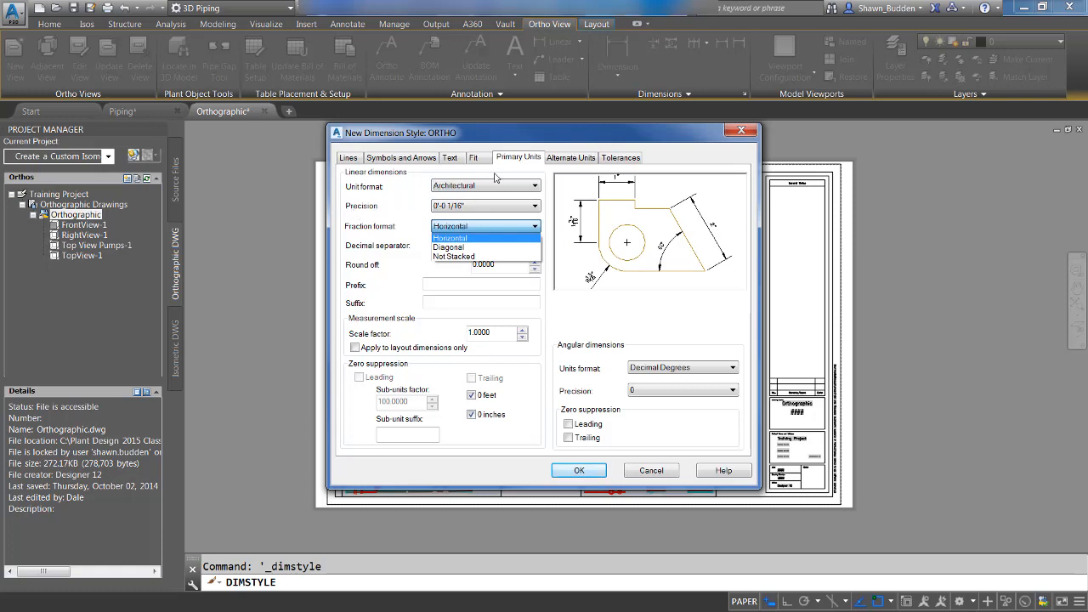
pyautogui.click(505, 207)
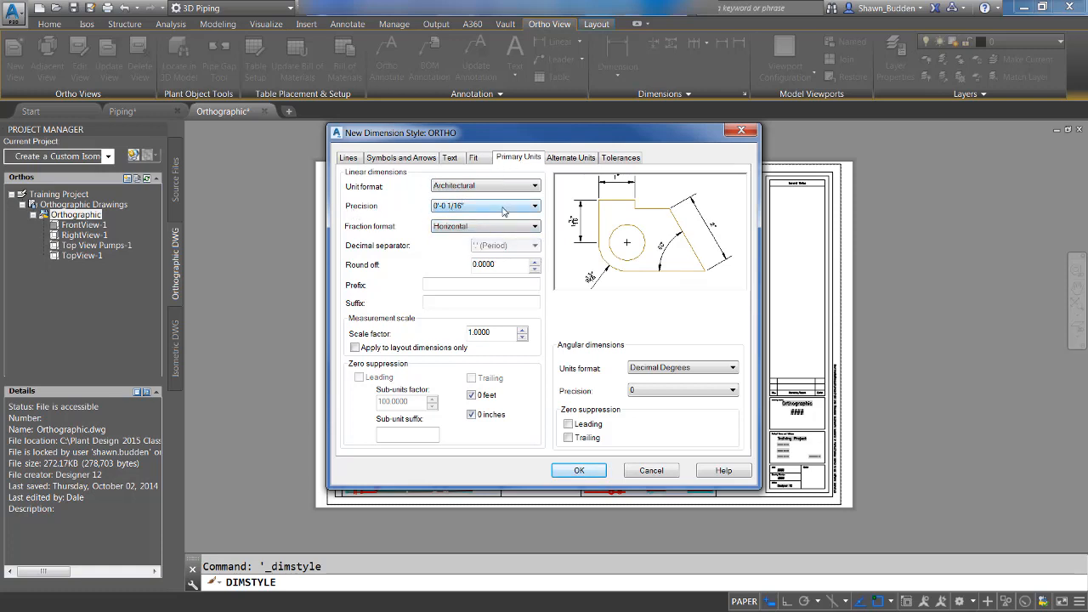
pyautogui.click(504, 207)
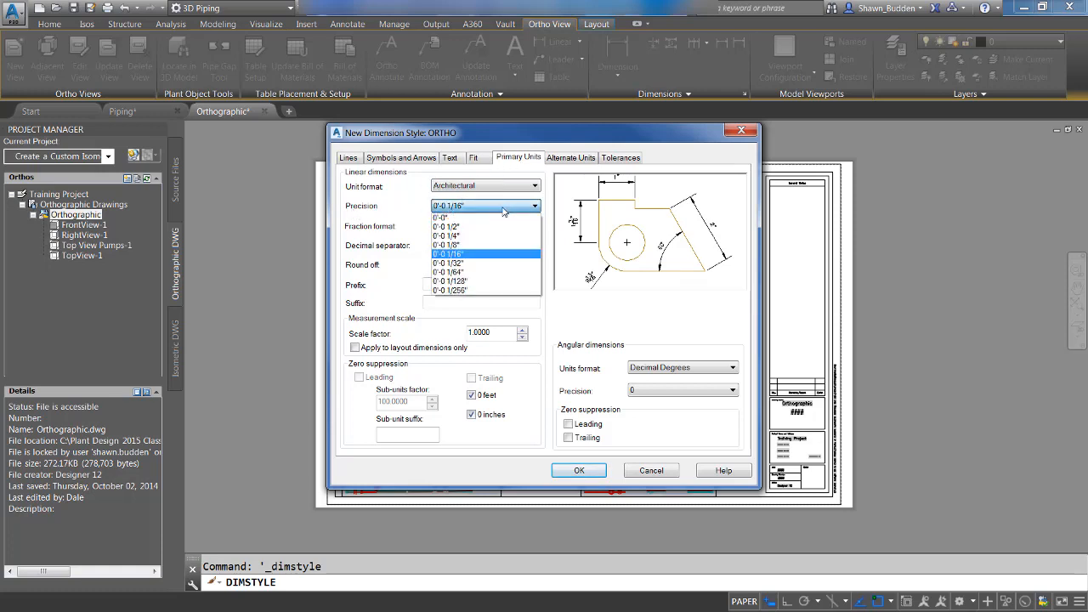
pyautogui.click(408, 207)
pyautogui.click(447, 189)
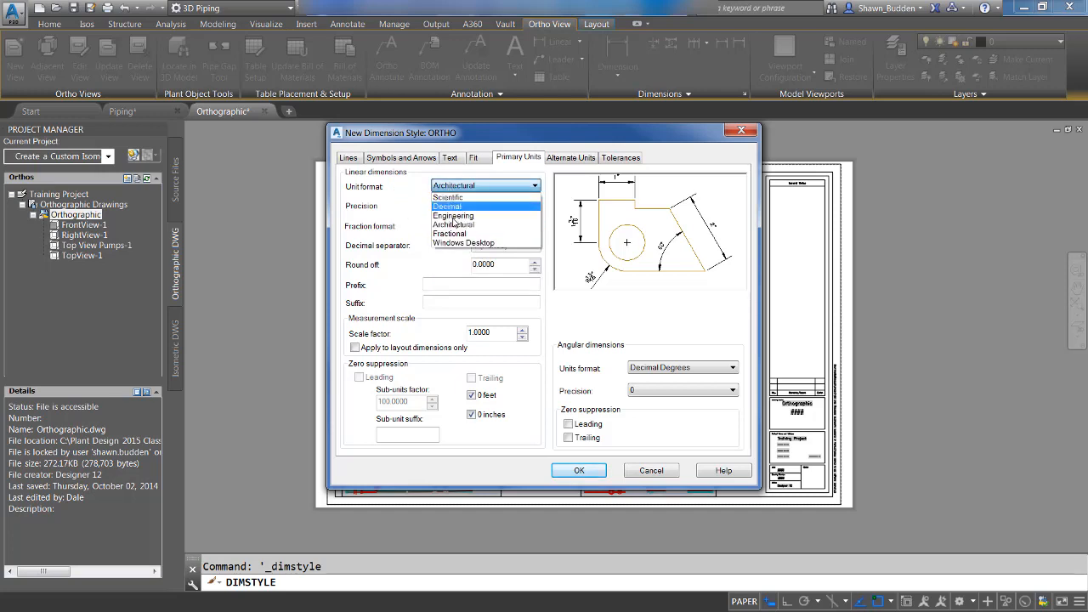
pyautogui.click(448, 207)
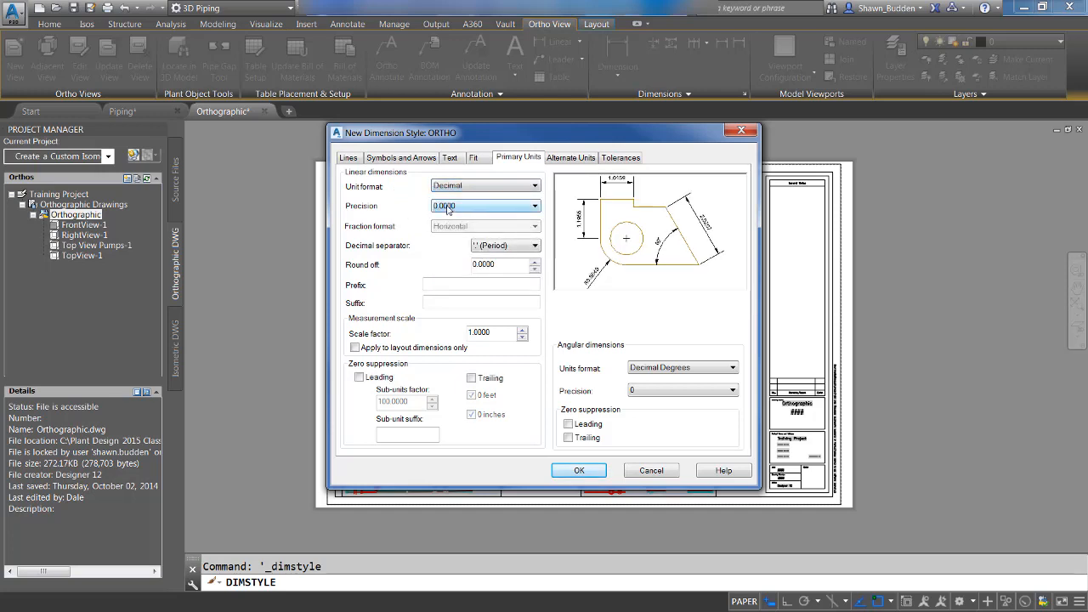
pyautogui.click(467, 208)
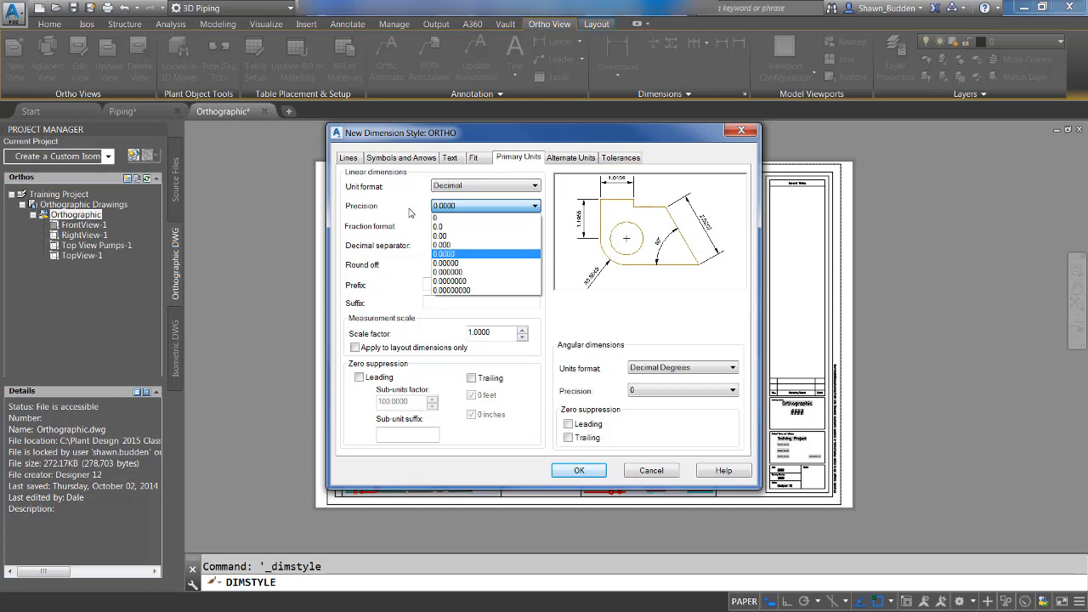
pyautogui.click(465, 253)
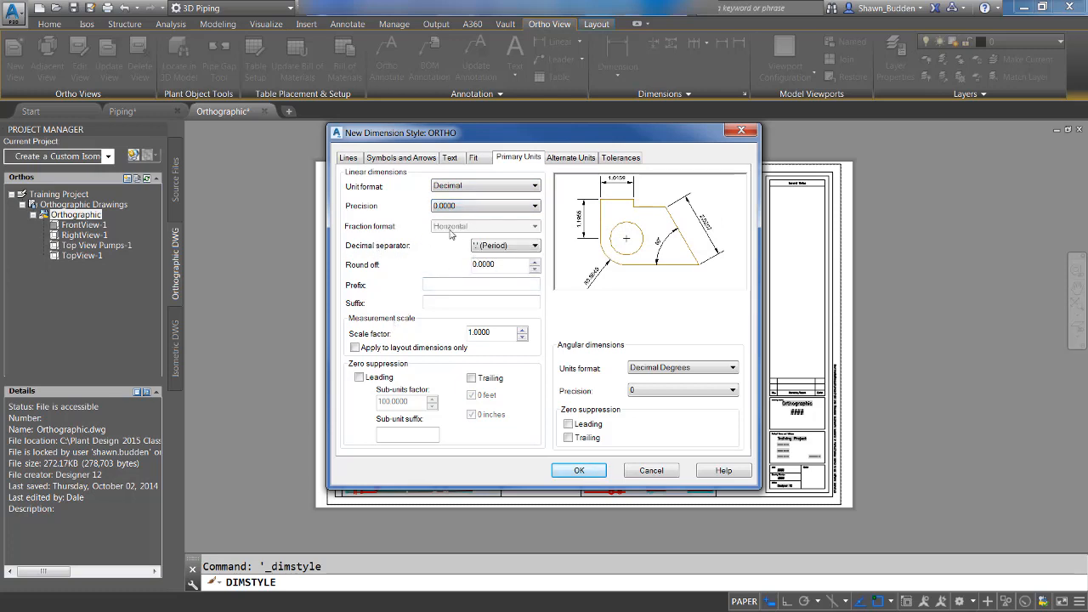
# - Preview the display of alternate units, turn it off again and review the tolerance settings
pyautogui.click(565, 158)
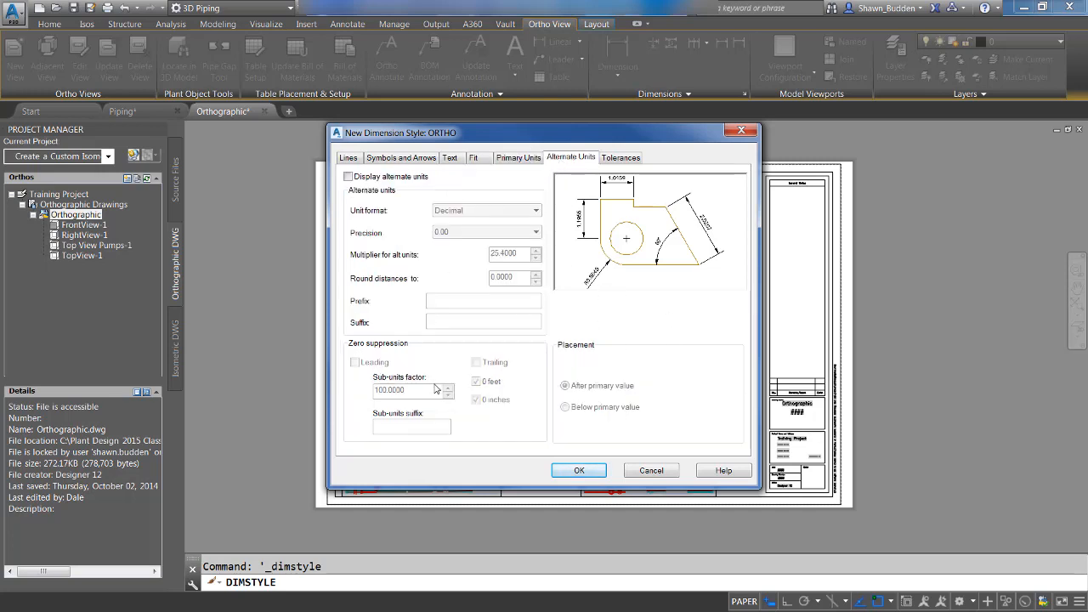
pyautogui.click(347, 177)
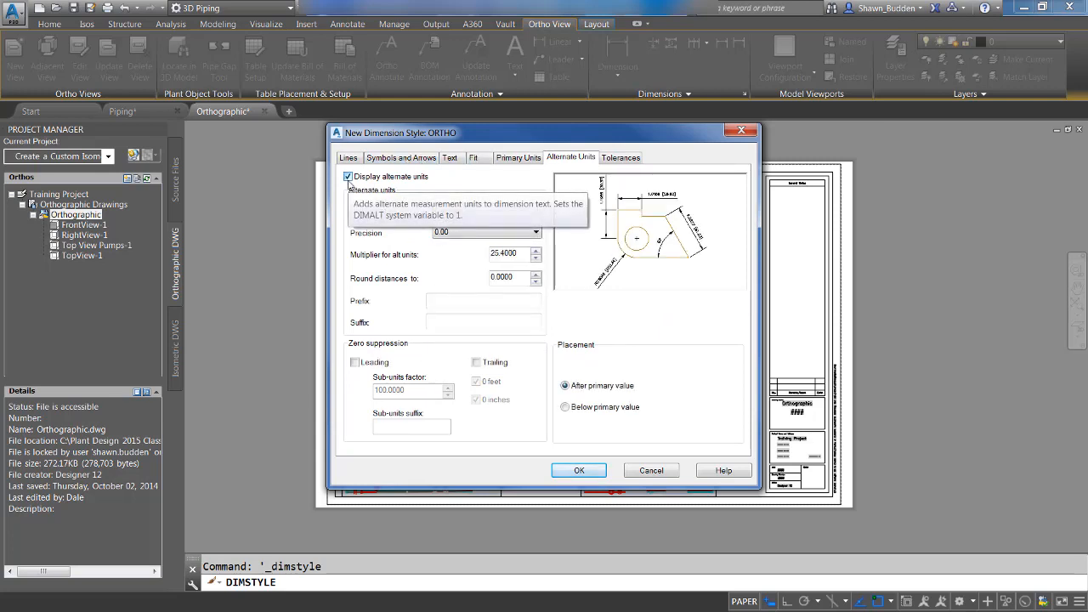
pyautogui.click(348, 177)
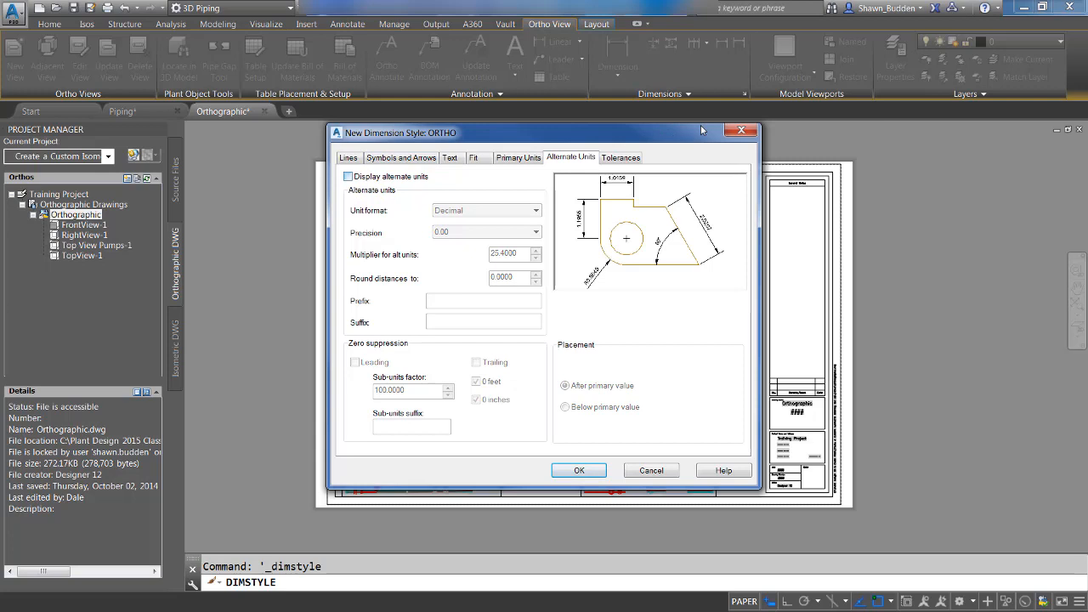
pyautogui.click(617, 158)
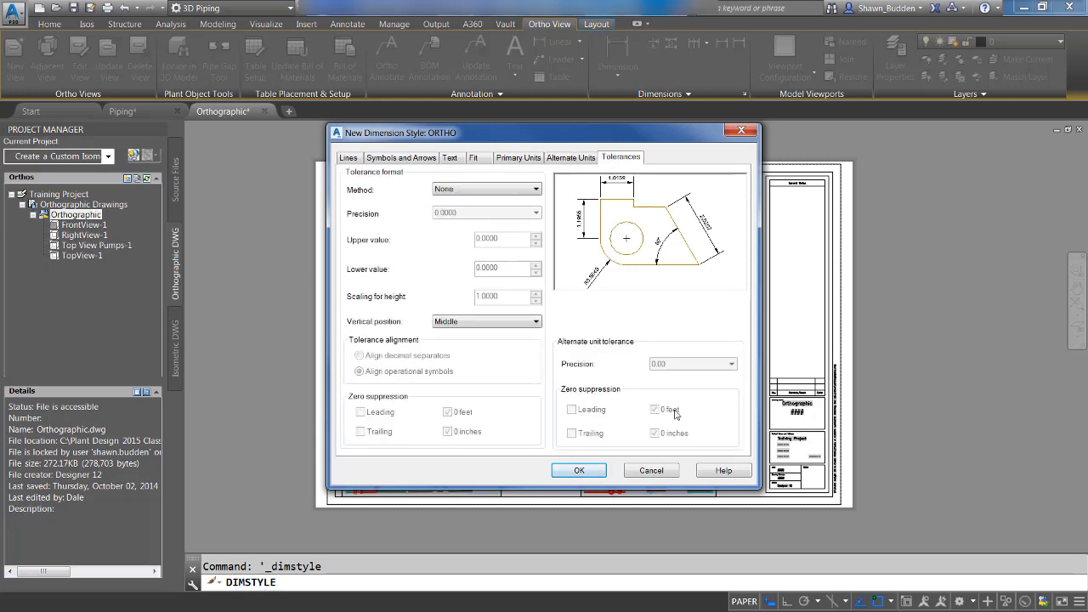
# - Try horizontal text alignment for the ORTHO dimension style and discard the new style
pyautogui.click(520, 164)
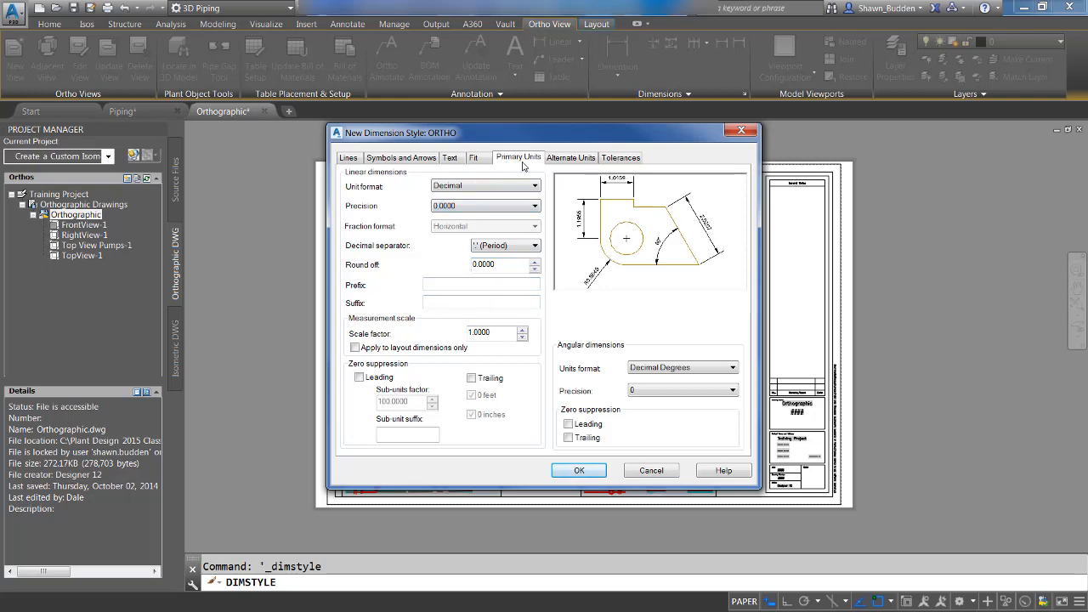
pyautogui.click(489, 161)
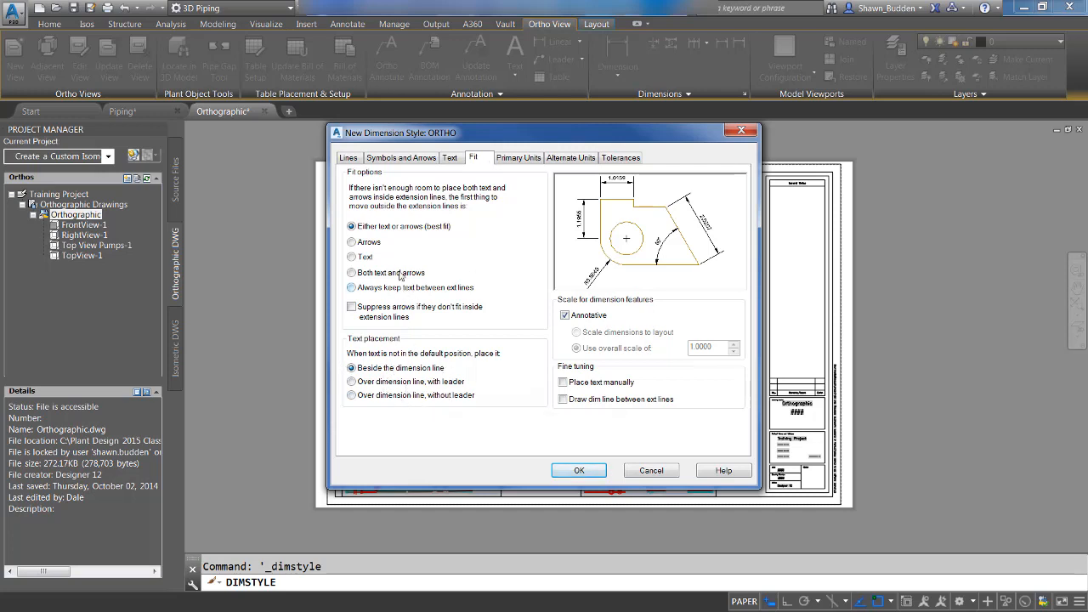
pyautogui.click(452, 159)
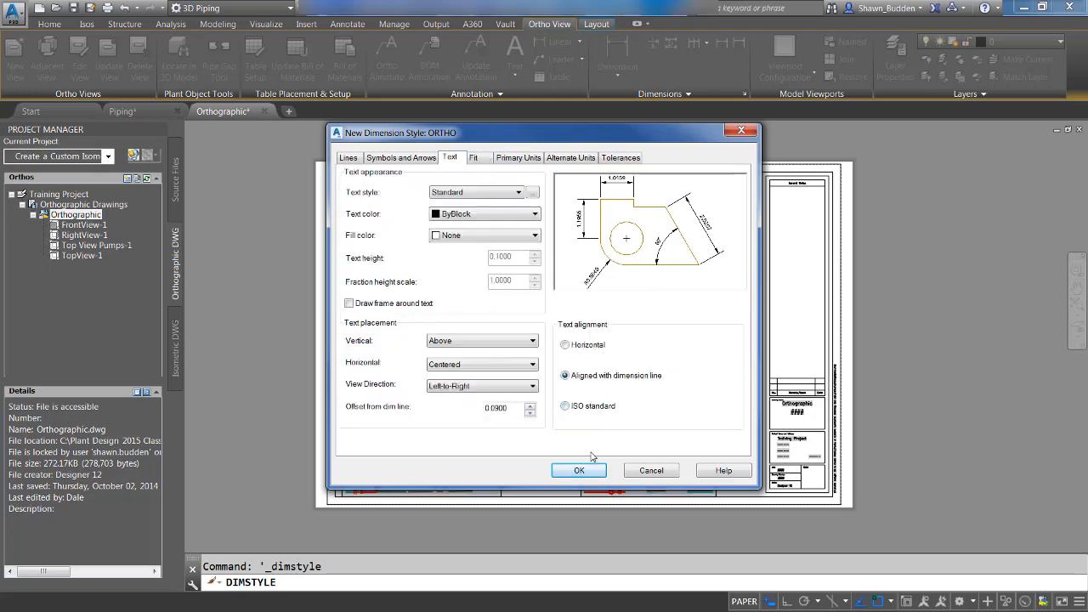
pyautogui.click(567, 345)
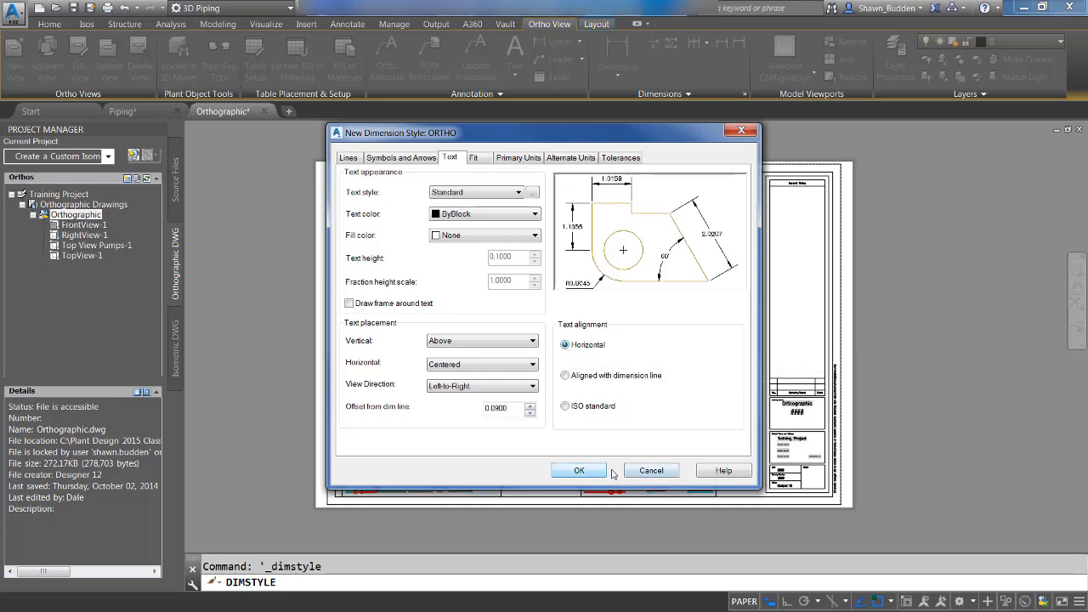
pyautogui.click(648, 471)
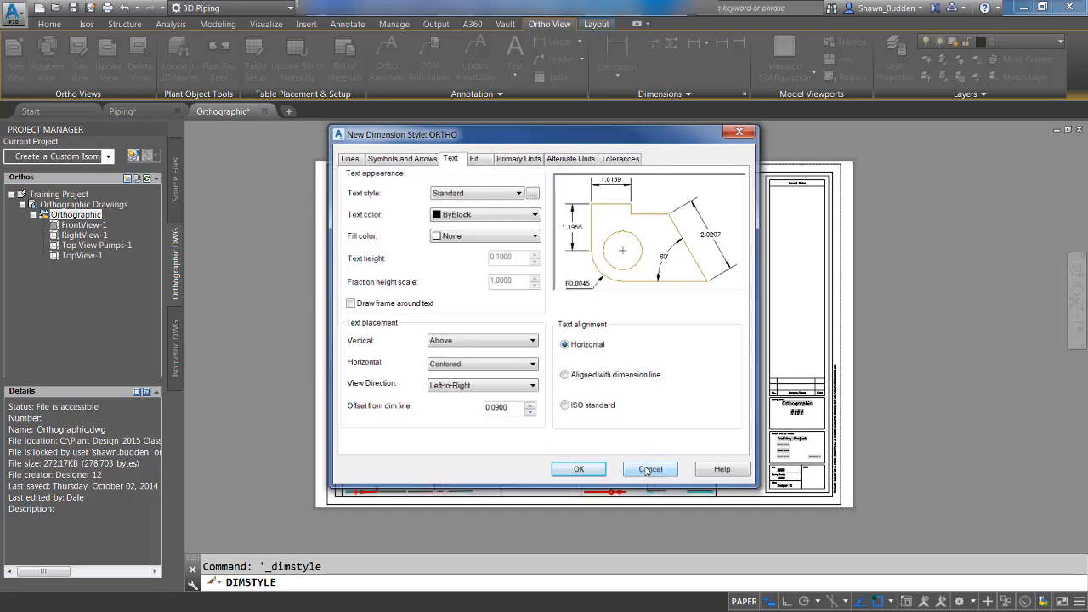